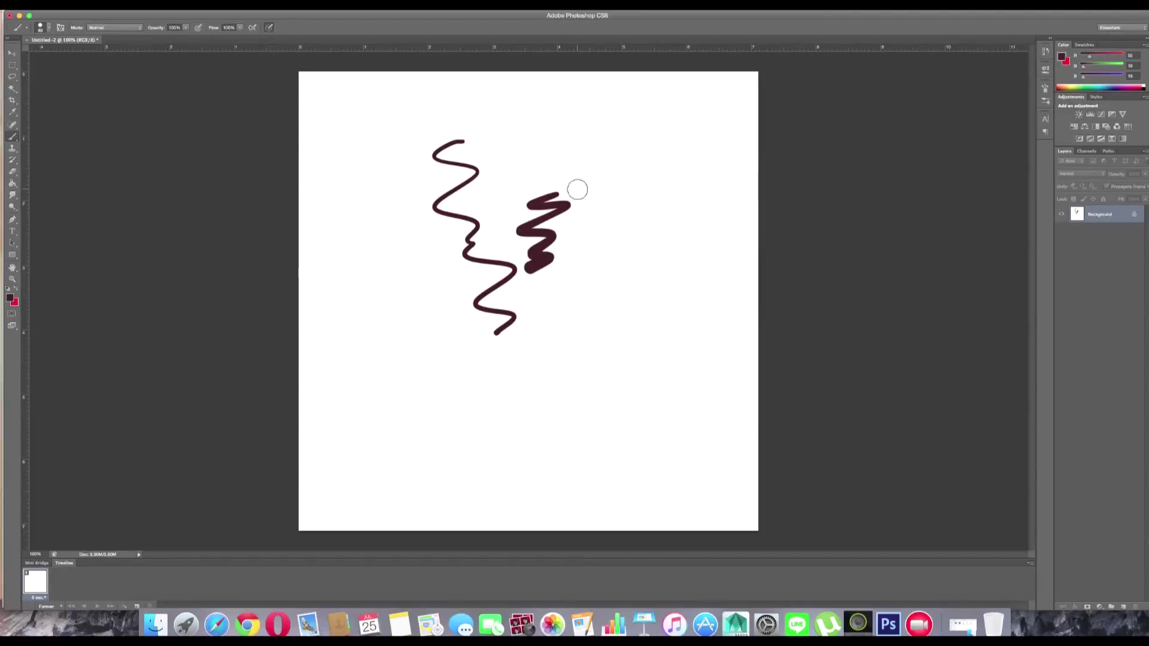
Step: Paint a zigzag, a large S-curve and a middle scribble, then check the brush presets
drag(600, 173, 582, 252)
mouse_move(651, 130)
mouse_down()
mouse_move(629, 251)
mouse_move(560, 377)
mouse_up()
mouse_move(562, 241)
mouse_down()
mouse_move(570, 318)
mouse_move(620, 292)
mouse_up()
right_click(522, 162)
click(485, 176)
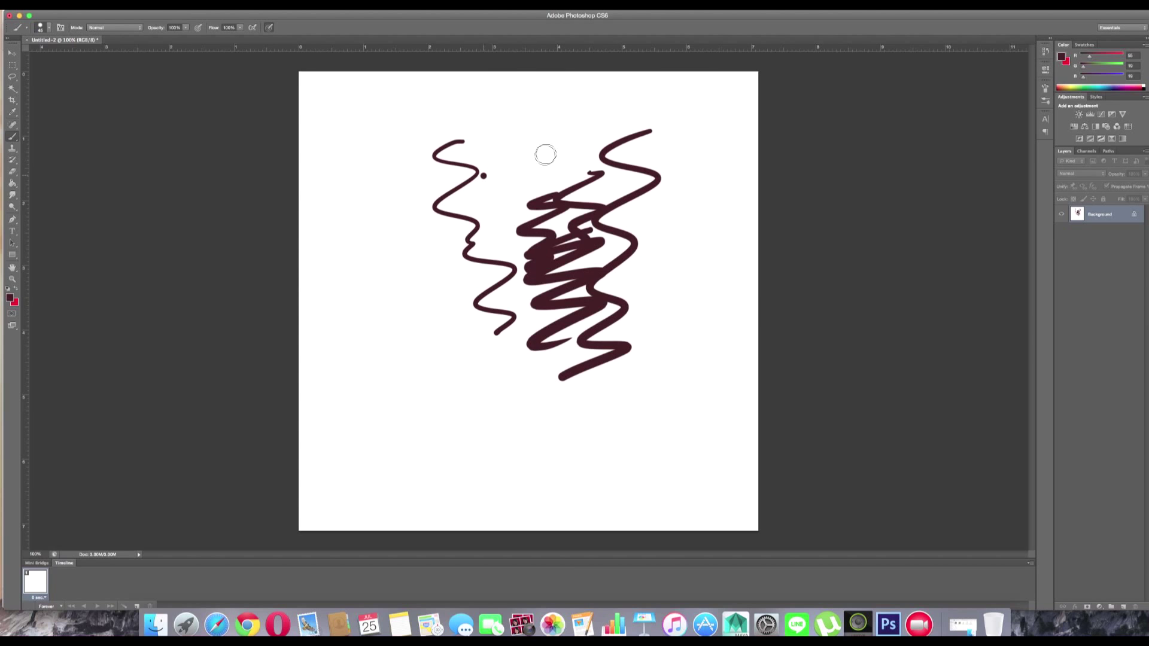
Step: Add a dense left scribble, a hook stroke, a lower-left blob and a looping stroke
drag(472, 149, 482, 177)
drag(392, 177, 400, 270)
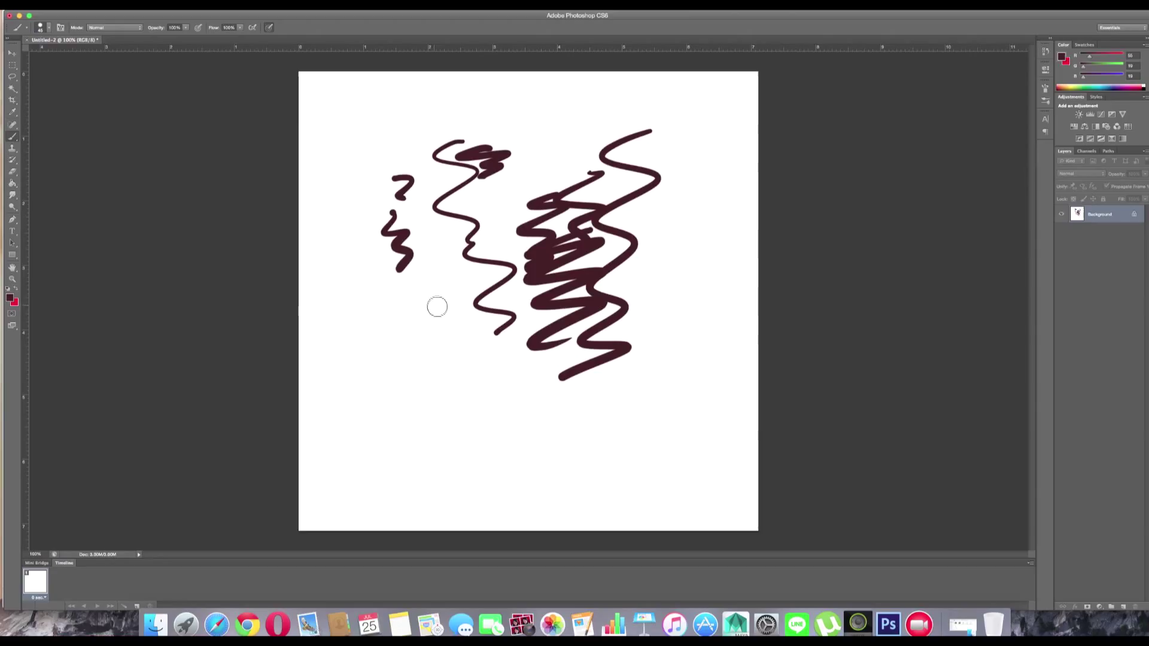
mouse_move(431, 298)
mouse_down()
mouse_move(469, 330)
mouse_move(455, 365)
mouse_up()
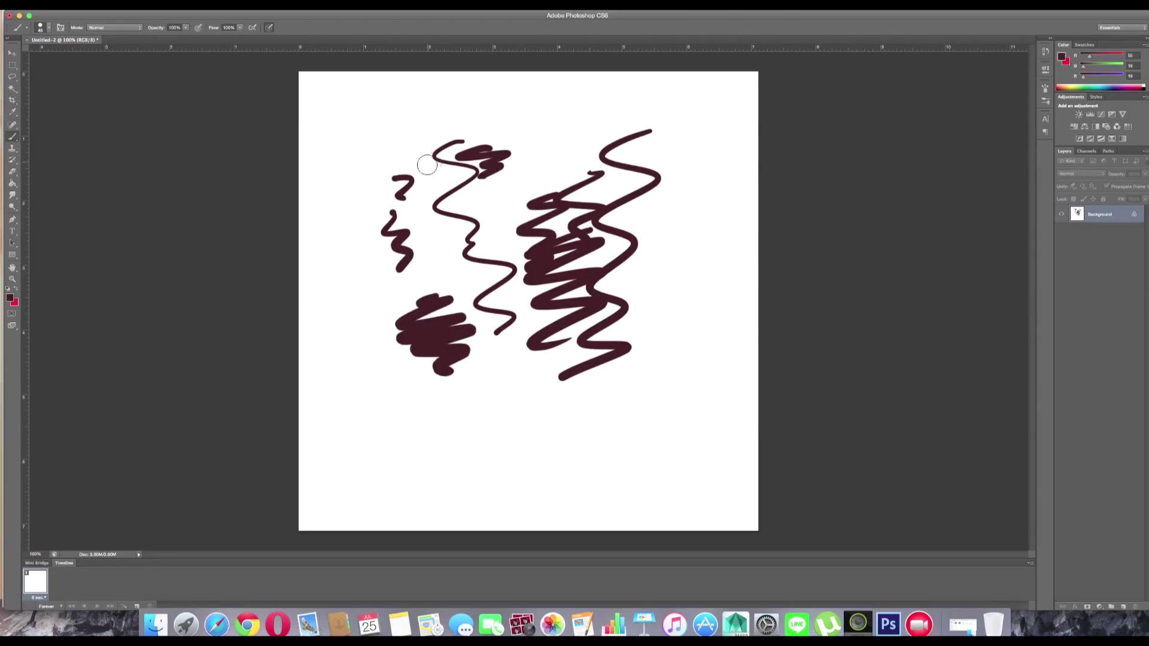
mouse_move(411, 176)
mouse_down()
mouse_move(398, 251)
mouse_move(488, 306)
mouse_up()
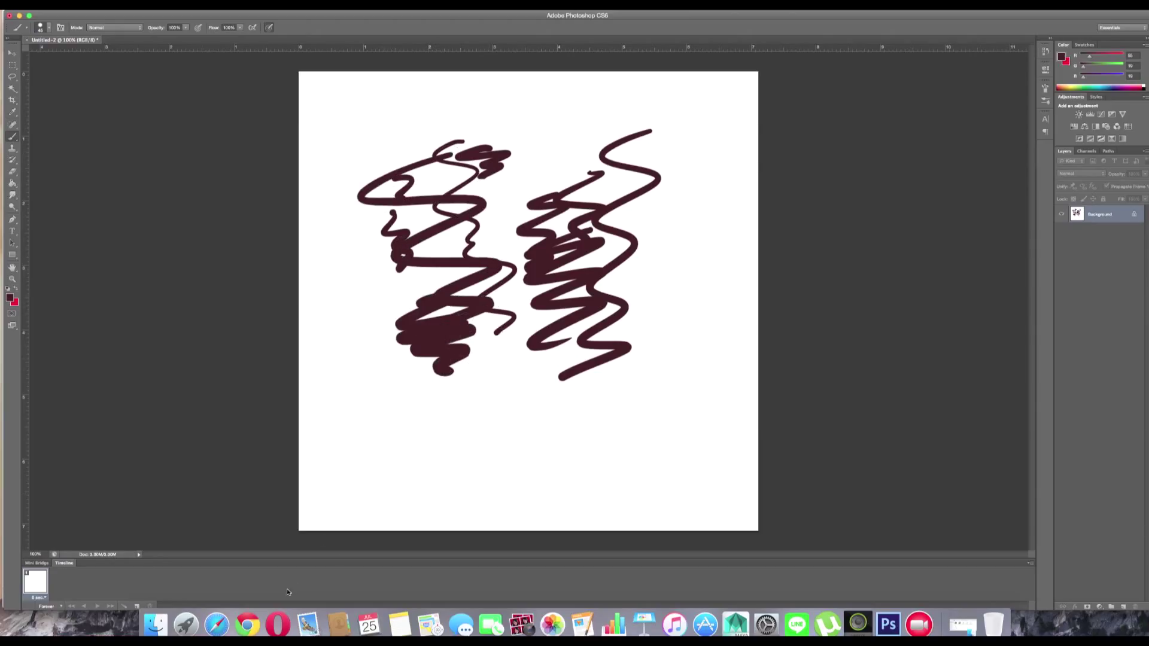
click(249, 624)
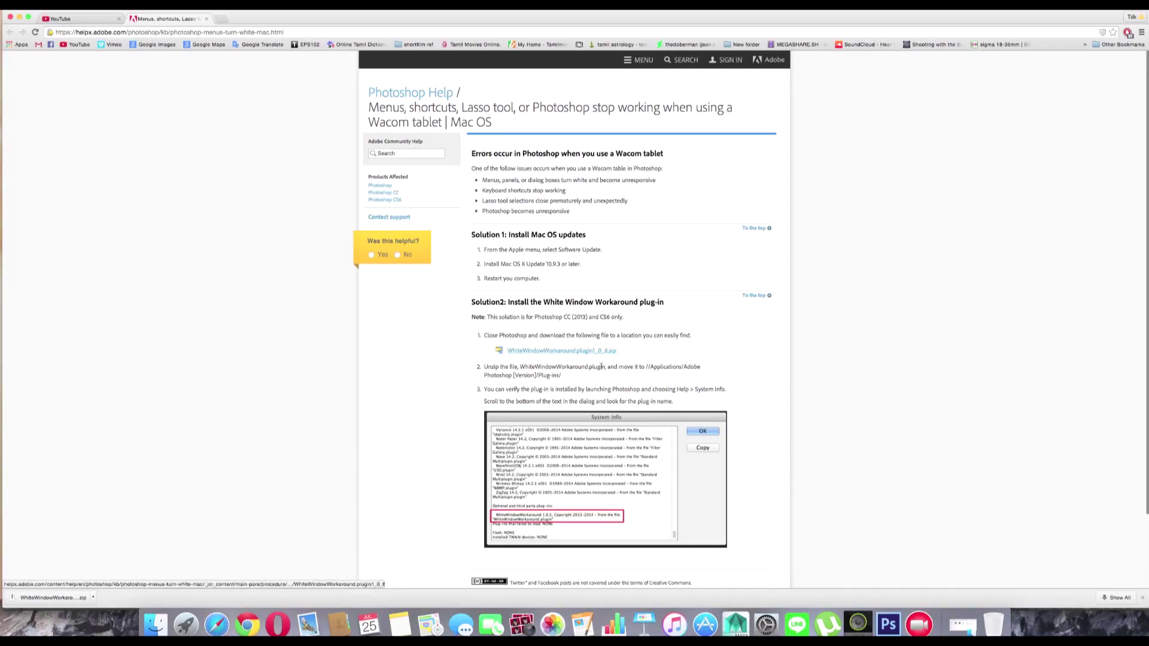
click(651, 368)
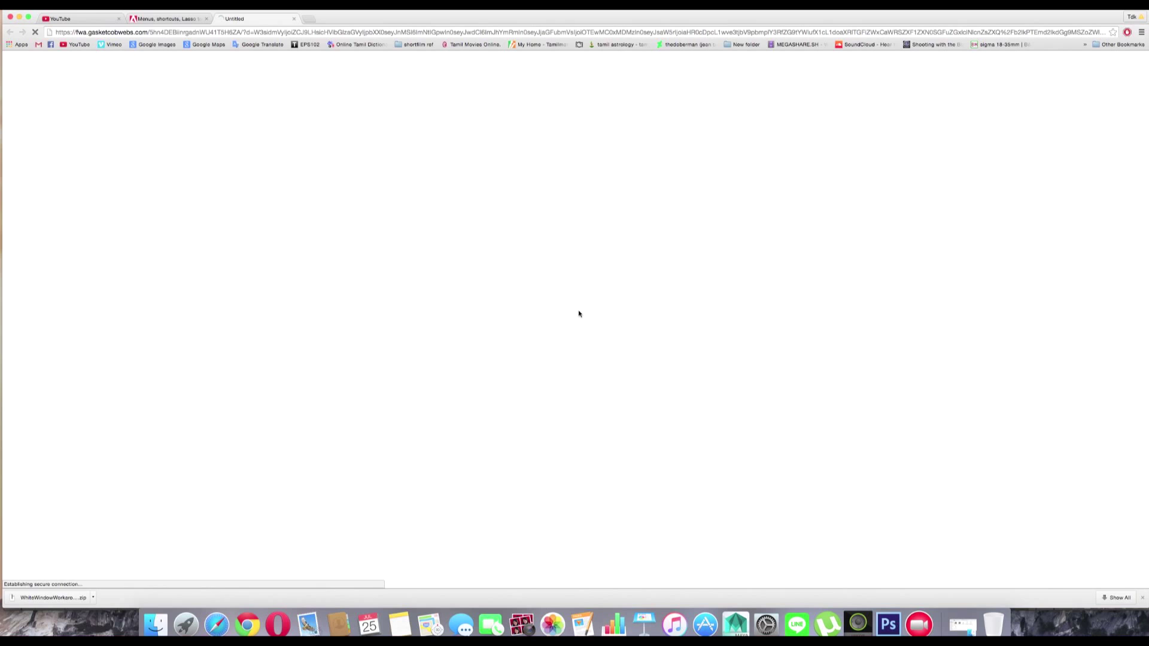
click(295, 20)
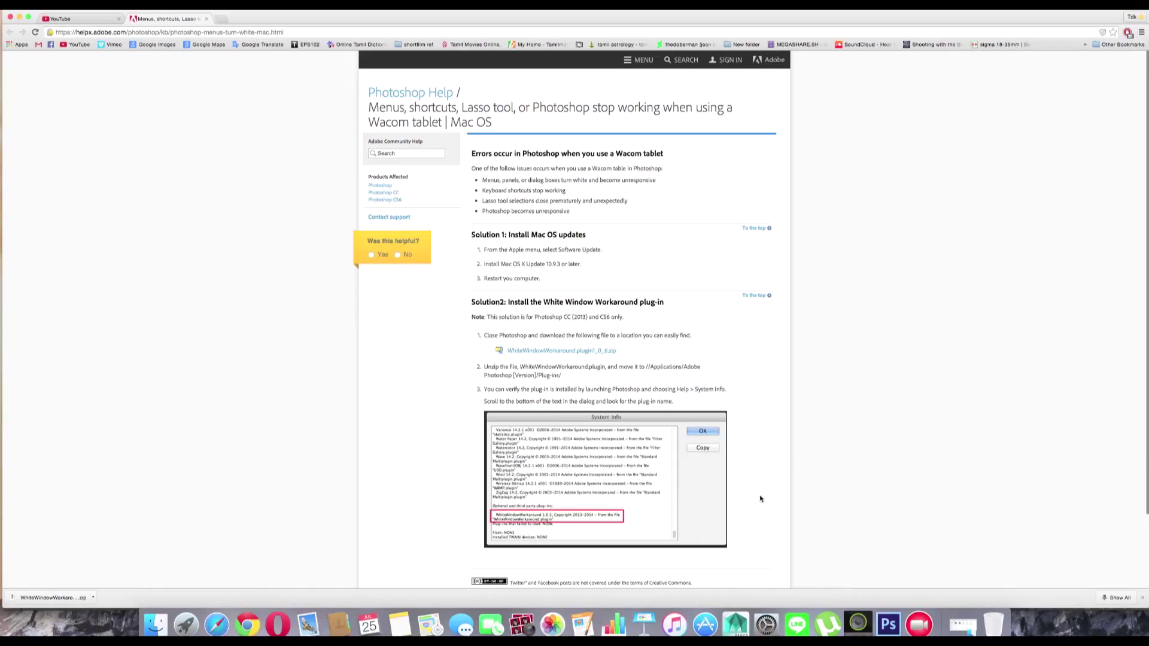
click(885, 626)
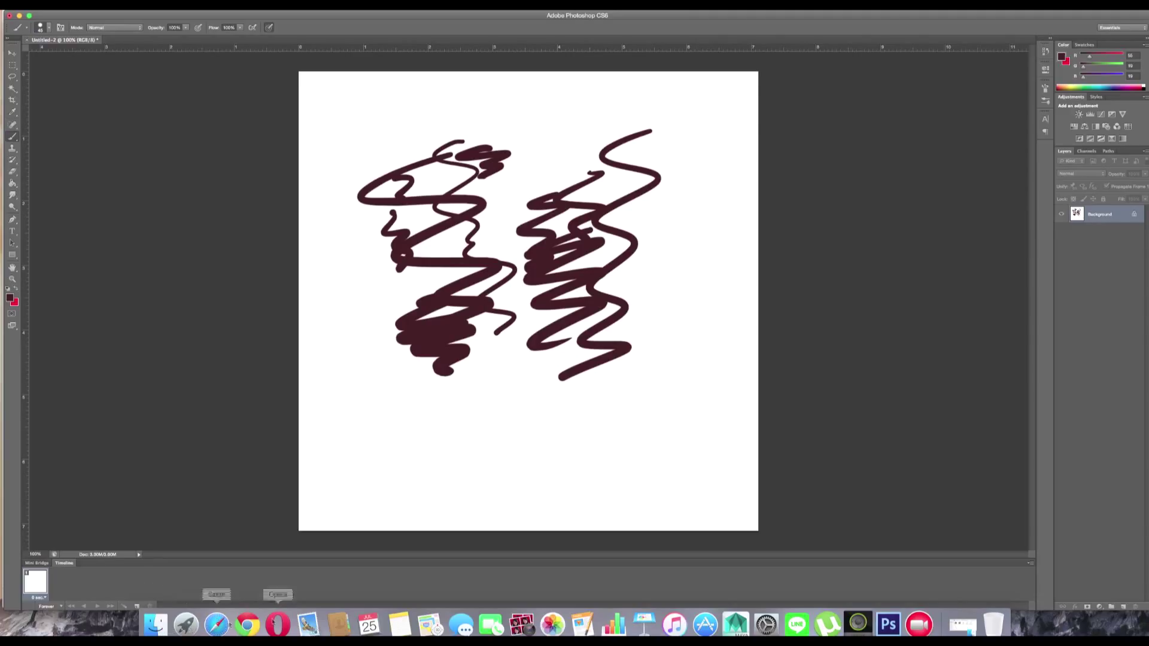
Step: Unzip the WhiteWindowWorkaround download and place a second Finder window on the left
click(252, 625)
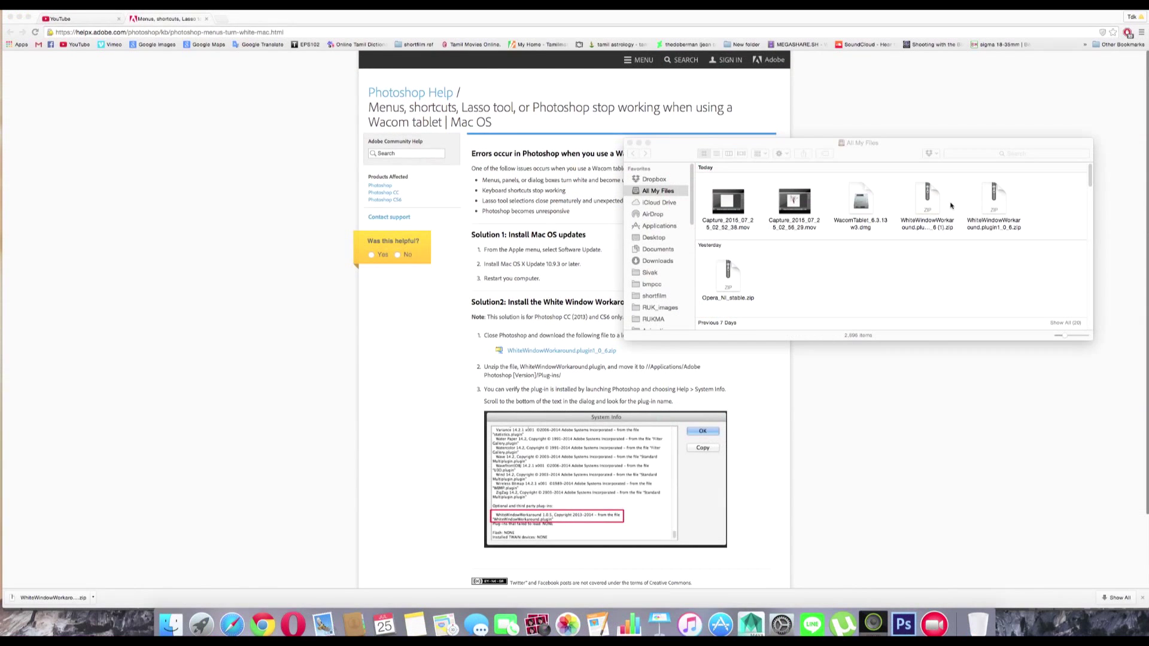
double_click(995, 202)
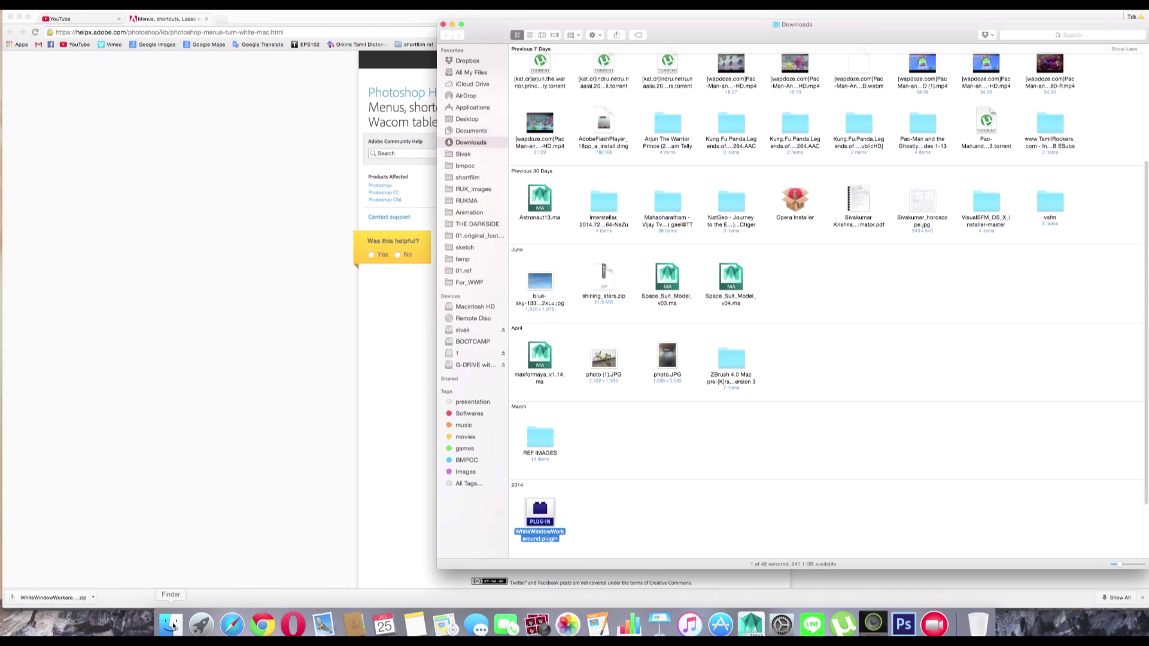
right_click(172, 626)
click(194, 526)
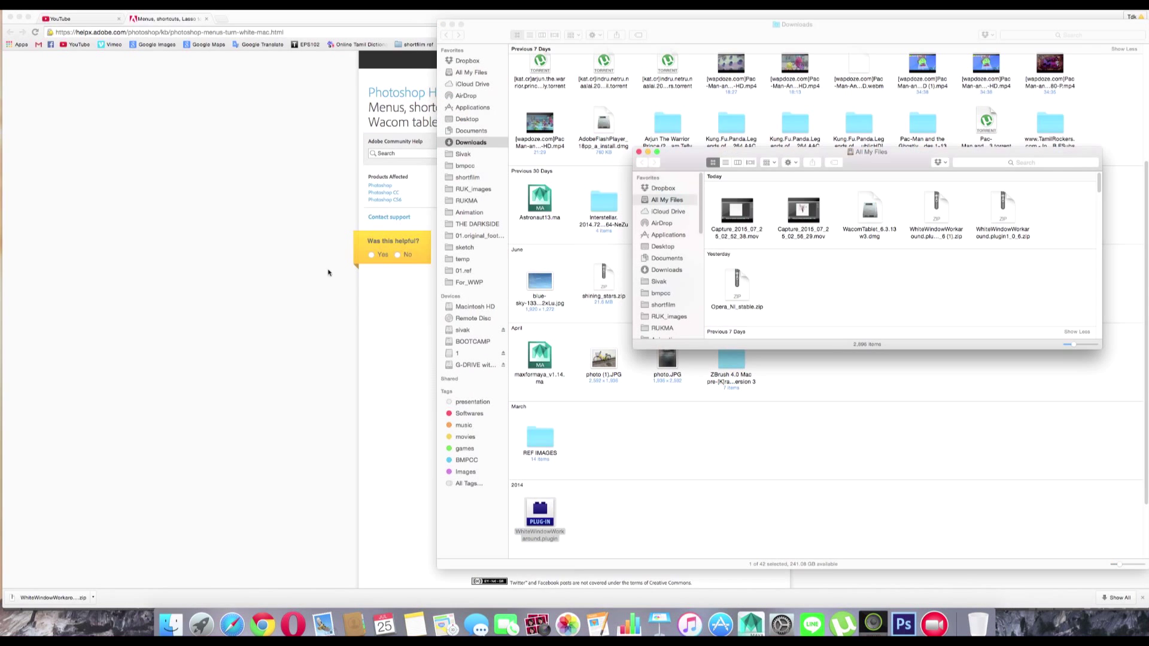
drag(860, 167, 345, 122)
Step: Navigate to Applications > Adobe Photoshop CS6 and open its Plug-ins folder
click(155, 192)
click(253, 222)
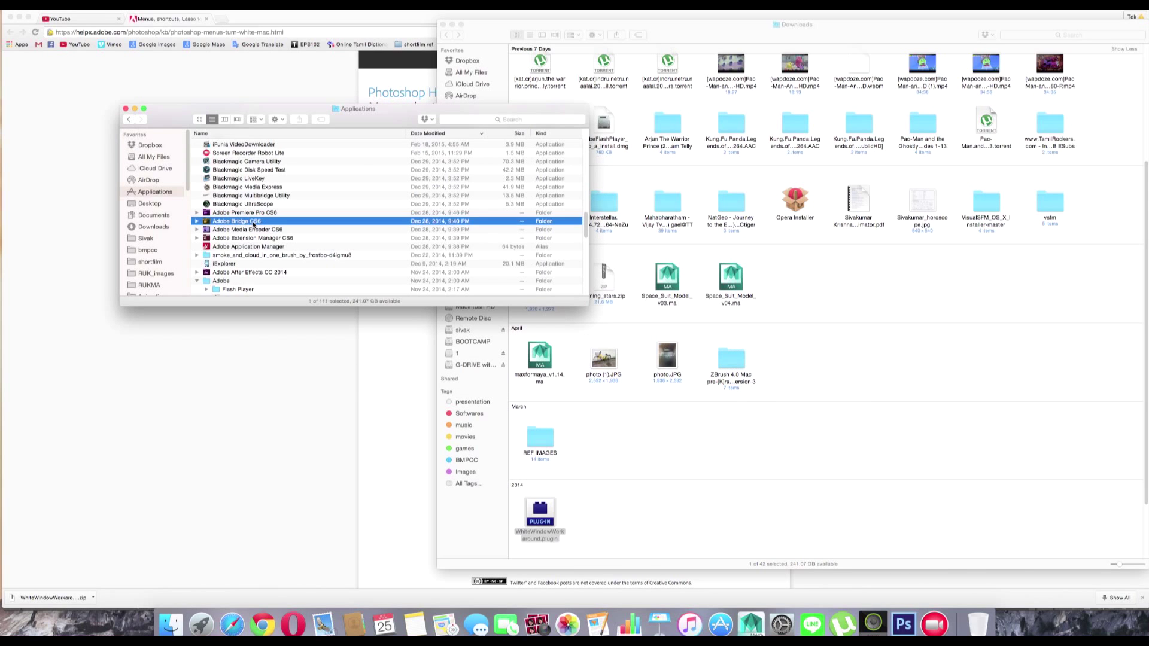
click(250, 284)
drag(586, 225, 581, 257)
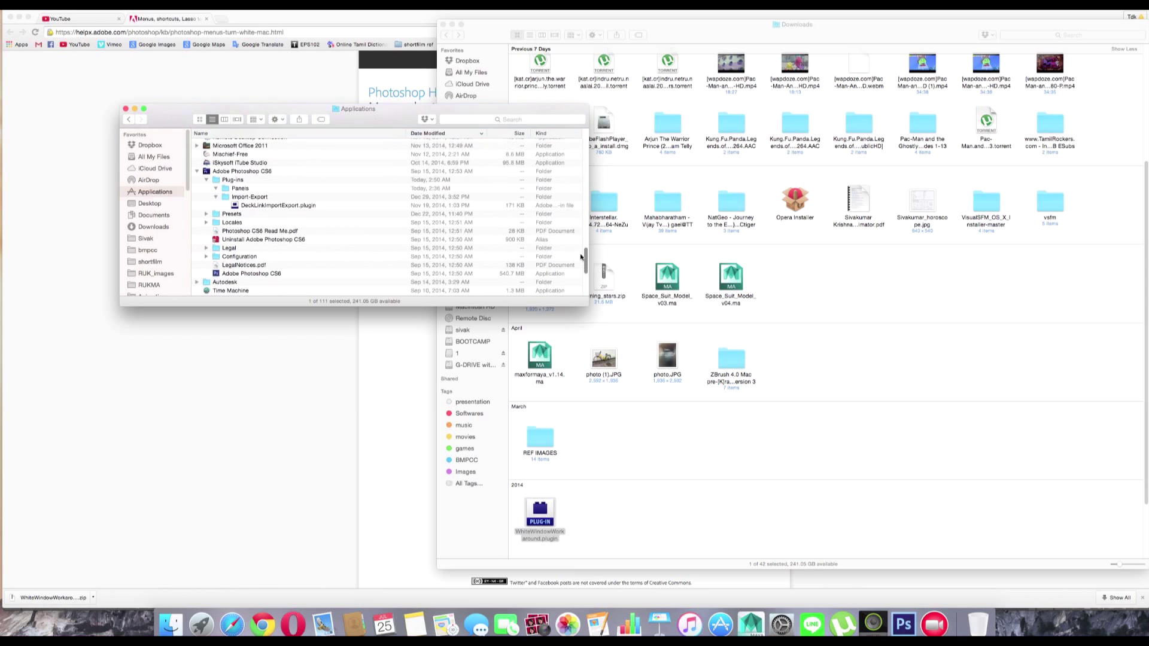
click(243, 180)
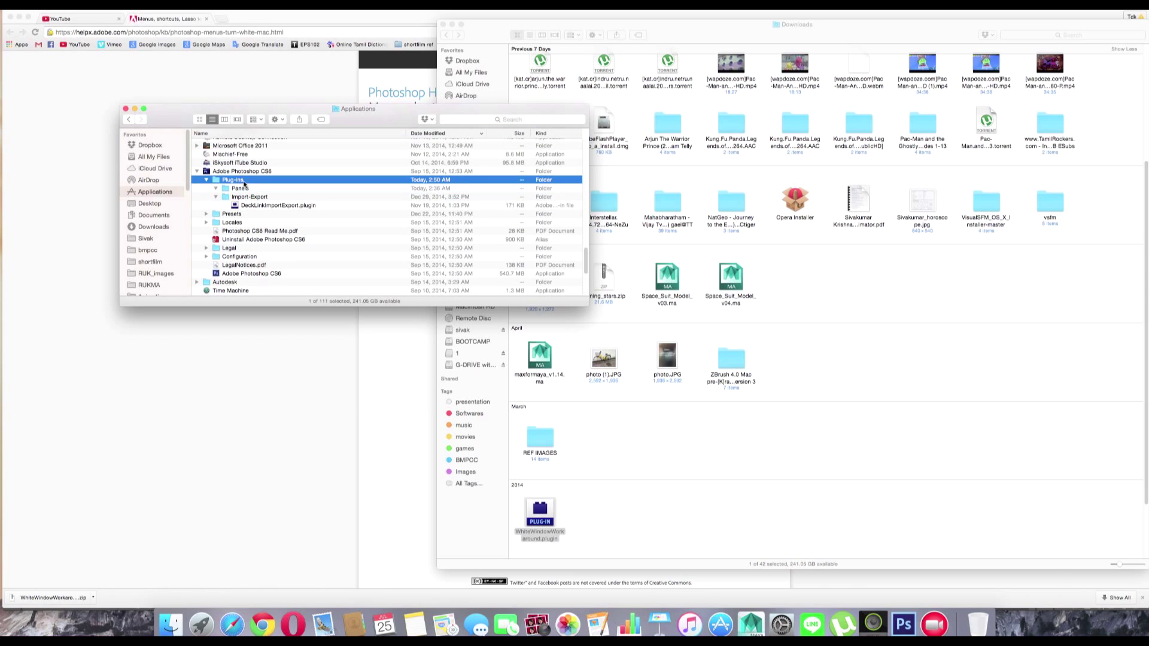
double_click(231, 181)
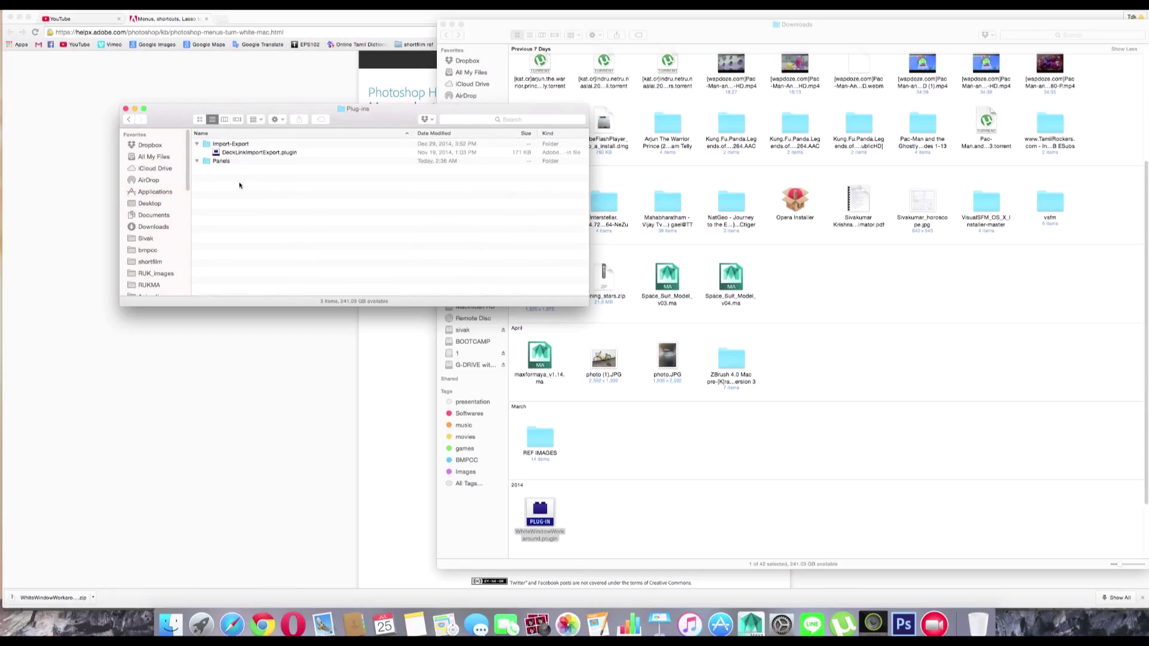
Step: Move WhiteWindowWorkaround.plugin into Photoshop CS6's Plug-ins folder, verify it's listed, and return to Photoshop
drag(536, 529, 353, 210)
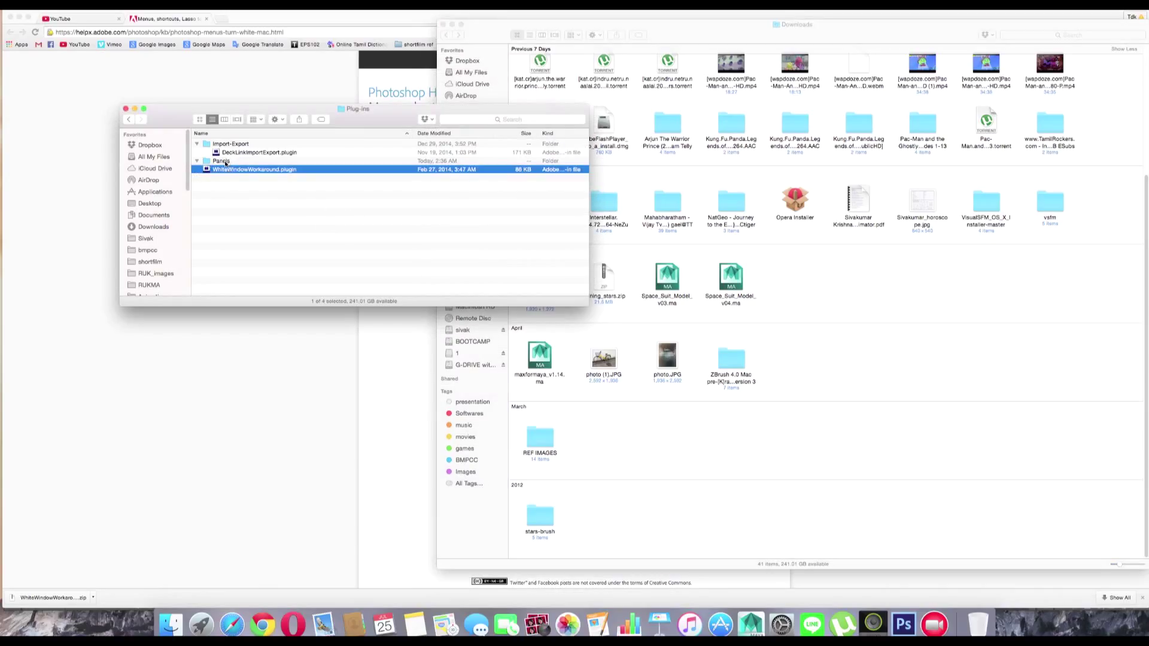
click(245, 190)
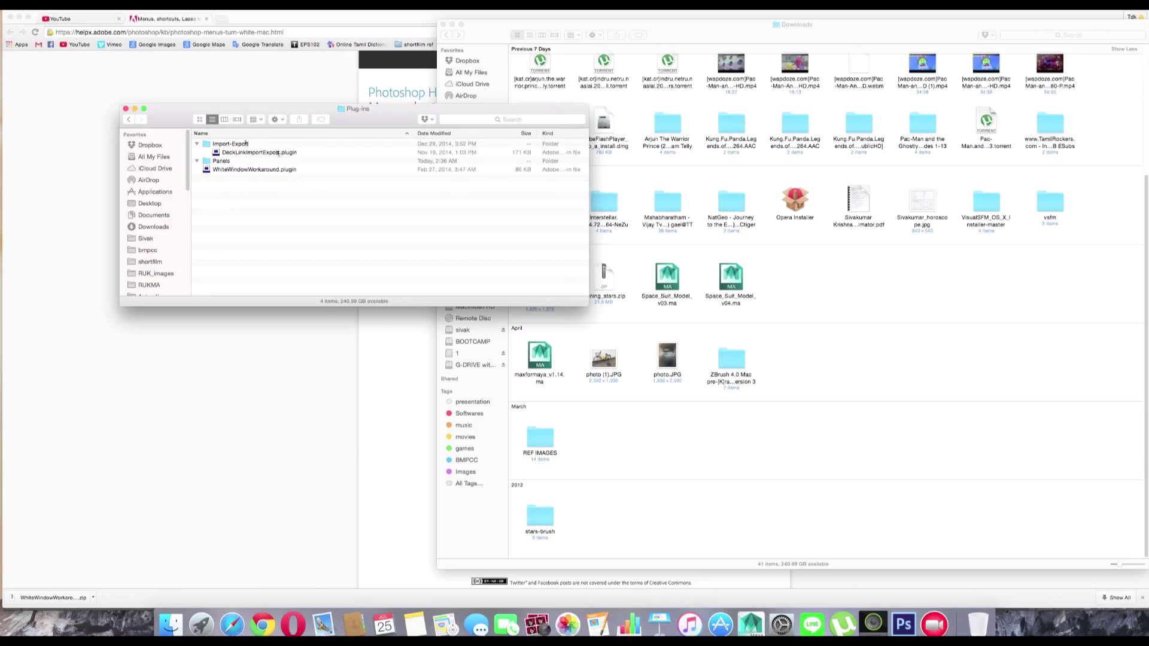
click(129, 122)
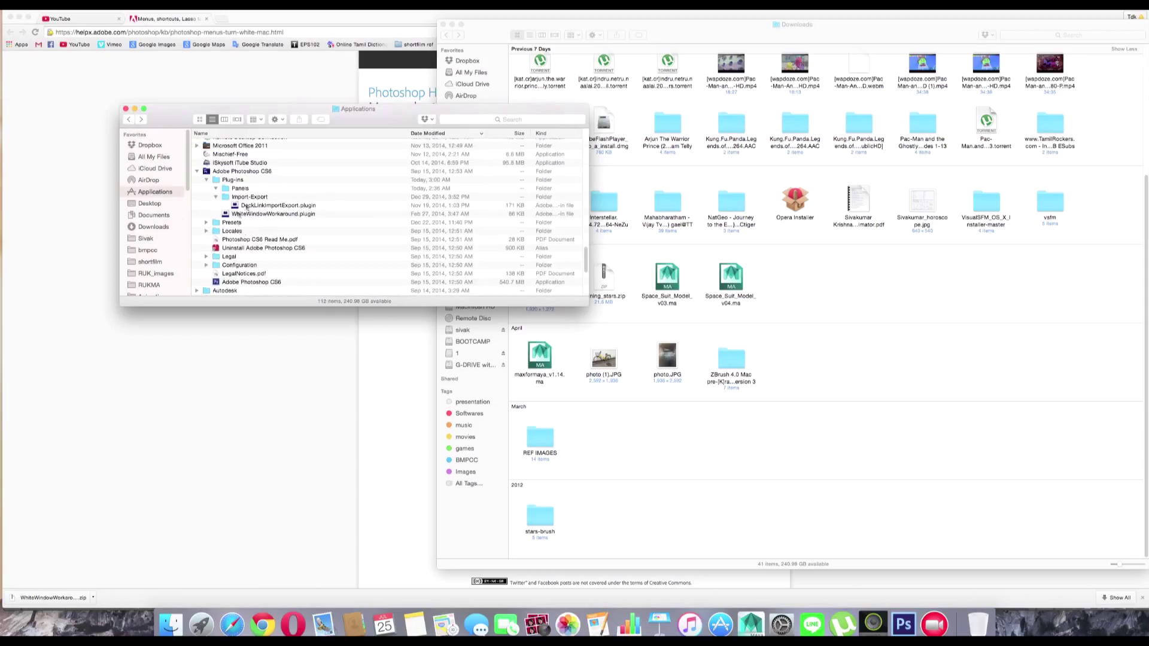
click(239, 181)
click(207, 180)
click(207, 180)
click(244, 215)
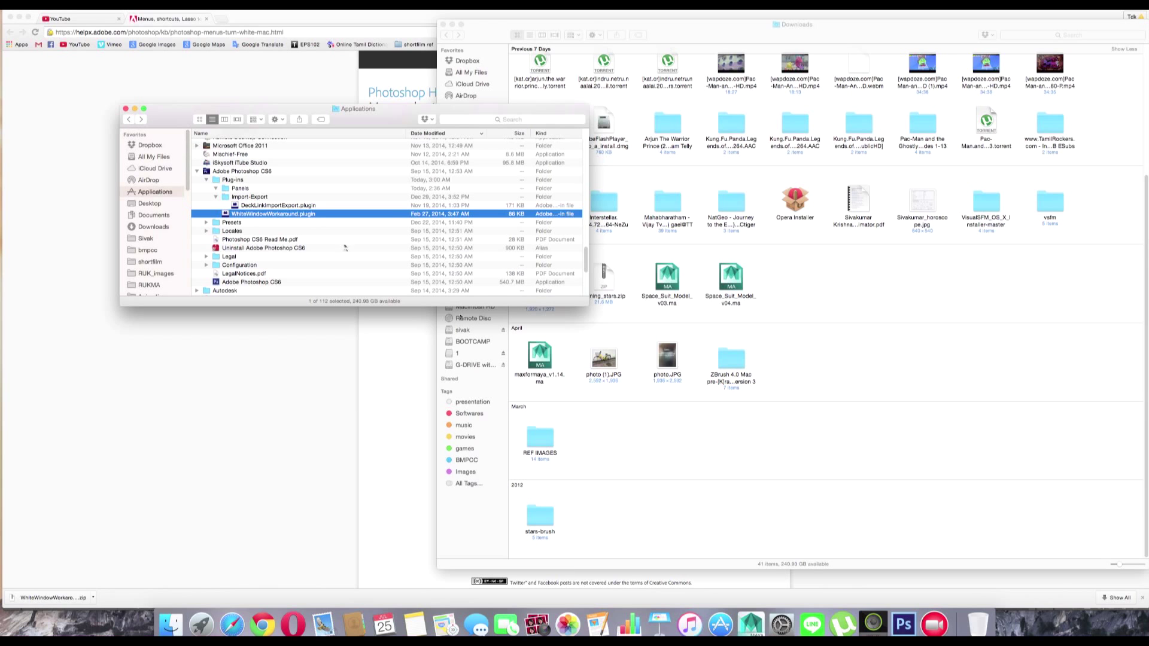
click(902, 626)
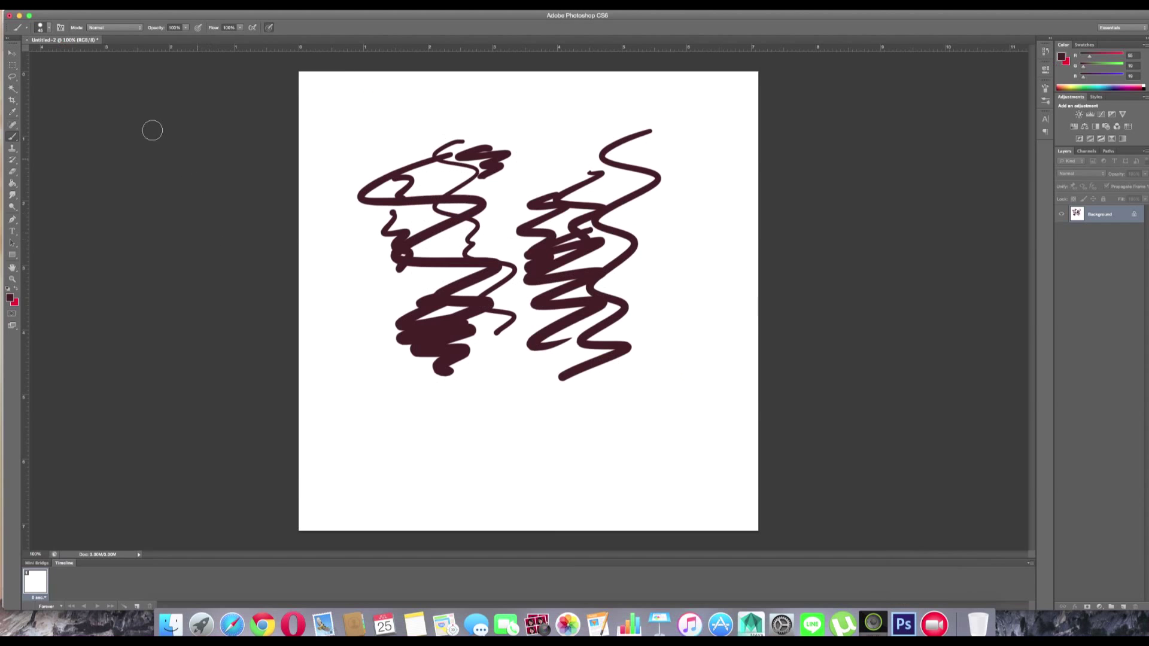
Step: Close the scribbled Untitled-2 document without saving and bring Photoshop back
click(9, 16)
click(526, 192)
click(324, 405)
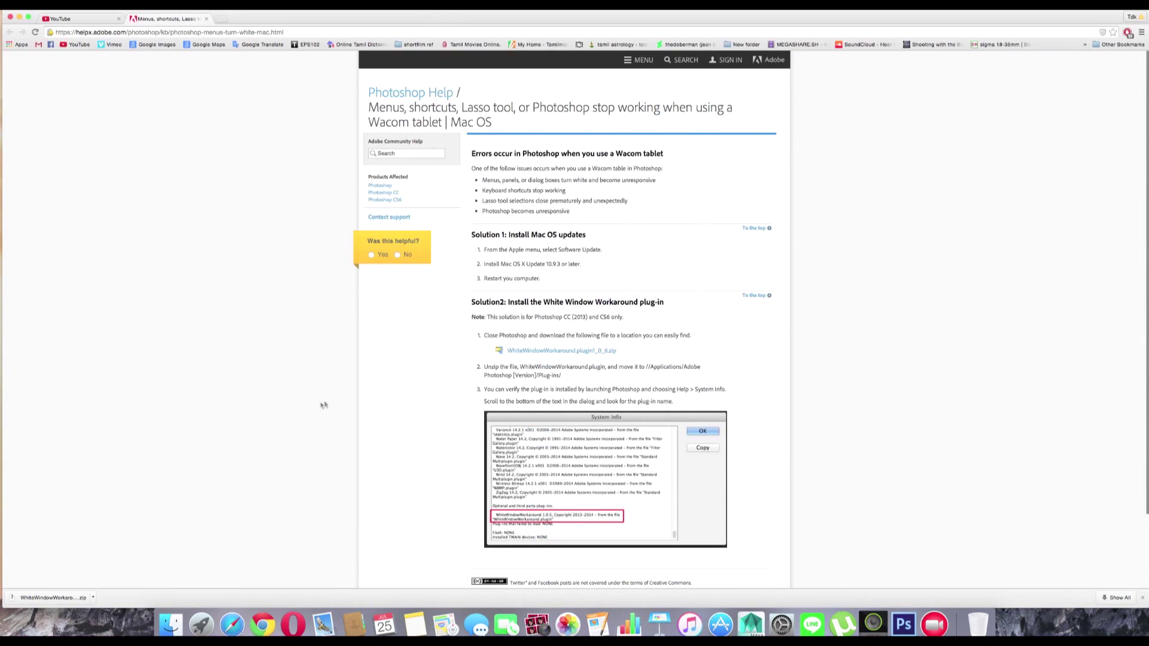
click(903, 626)
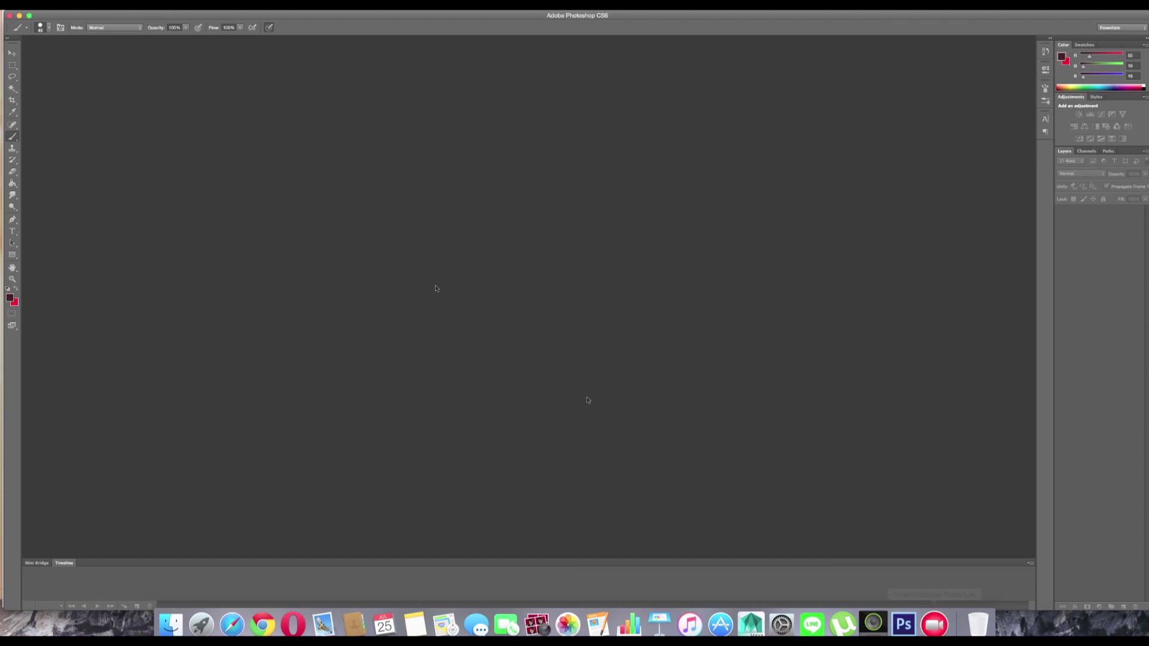
Step: Create a new 1024×1024 white document and paint a dark zig-zag test stroke
click(67, 4)
click(75, 14)
click(671, 157)
mouse_move(547, 150)
mouse_down()
mouse_move(472, 239)
mouse_move(584, 324)
mouse_move(534, 399)
mouse_up()
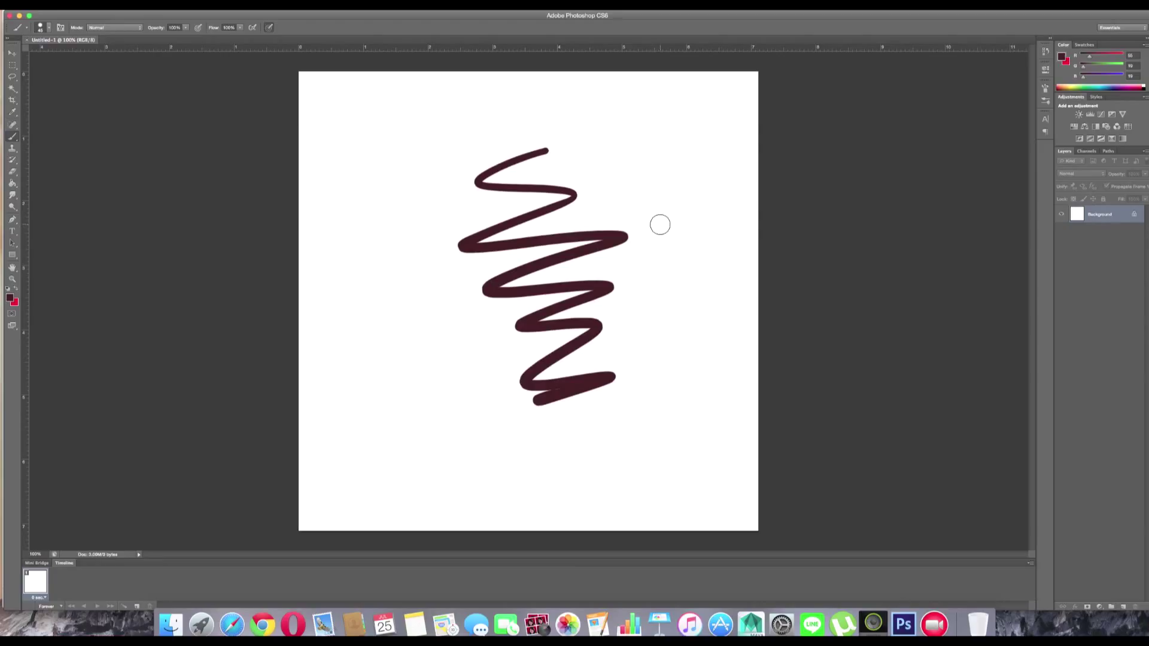
Step: Scribble a maroon blob right of the zig-zag and dab a small mark above it
mouse_move(641, 256)
mouse_down()
mouse_move(659, 218)
mouse_move(635, 204)
mouse_up()
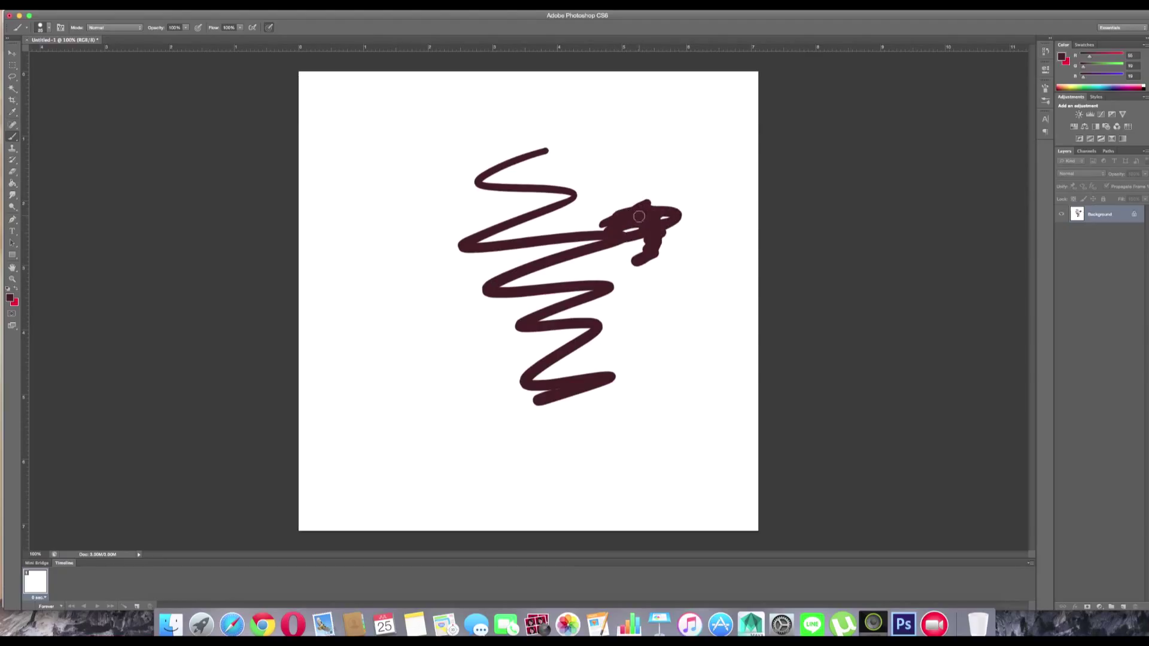
drag(661, 188, 692, 210)
right_click(906, 626)
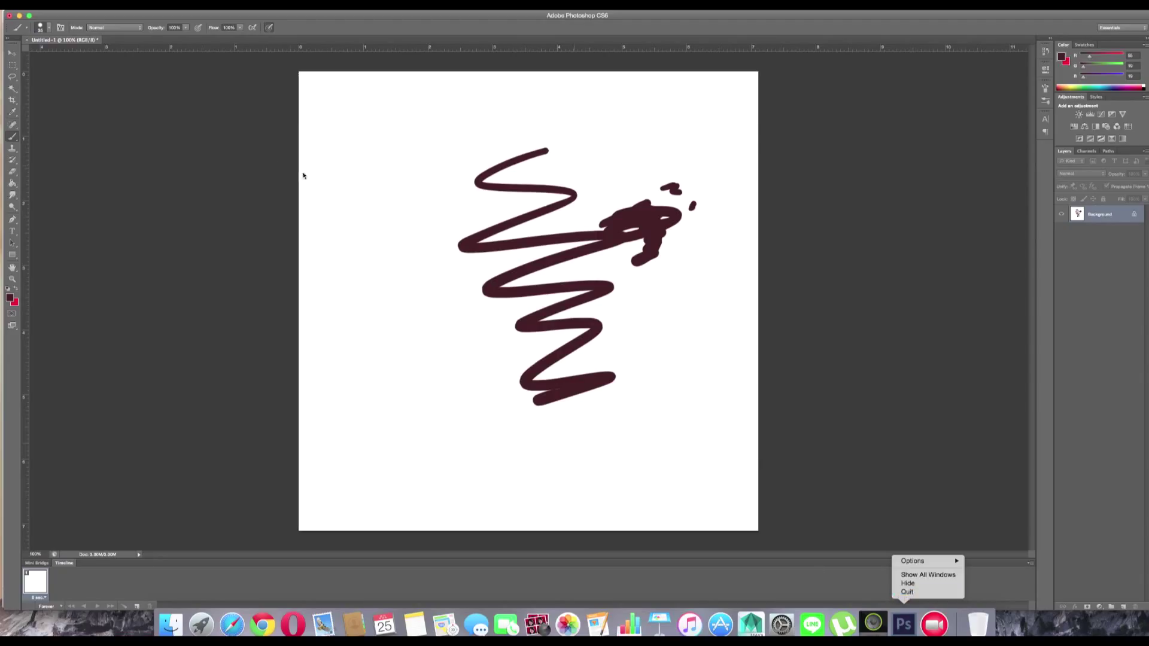
Step: Close the test document with Don't Save and quit Photoshop from the Dock
click(128, 83)
click(10, 16)
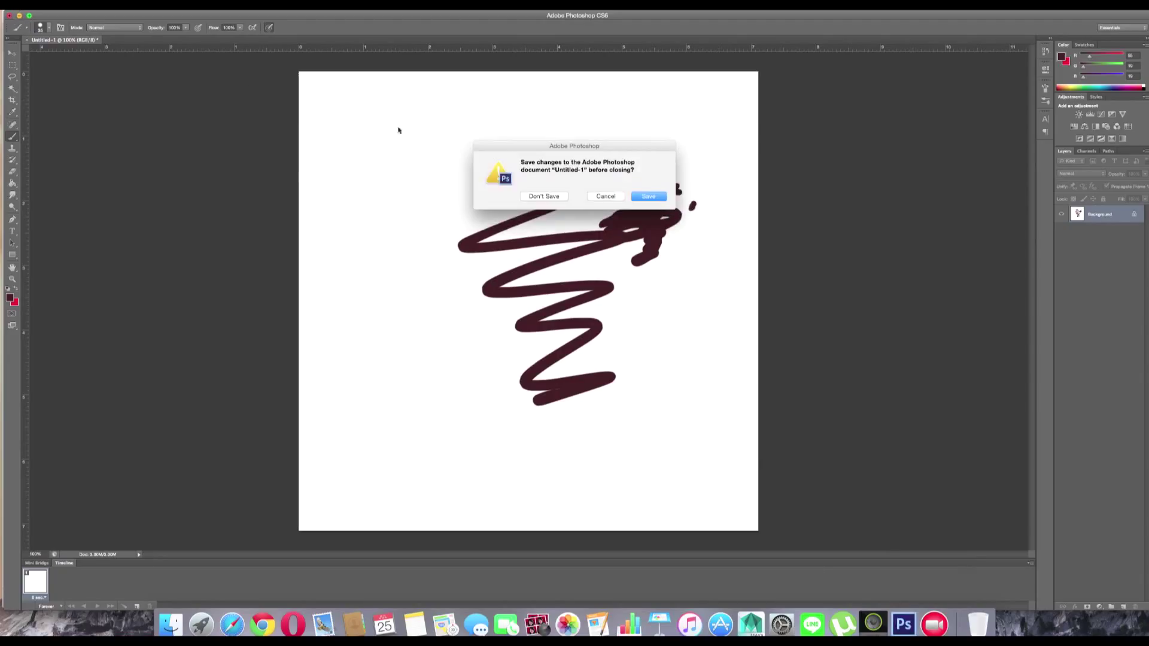
click(544, 196)
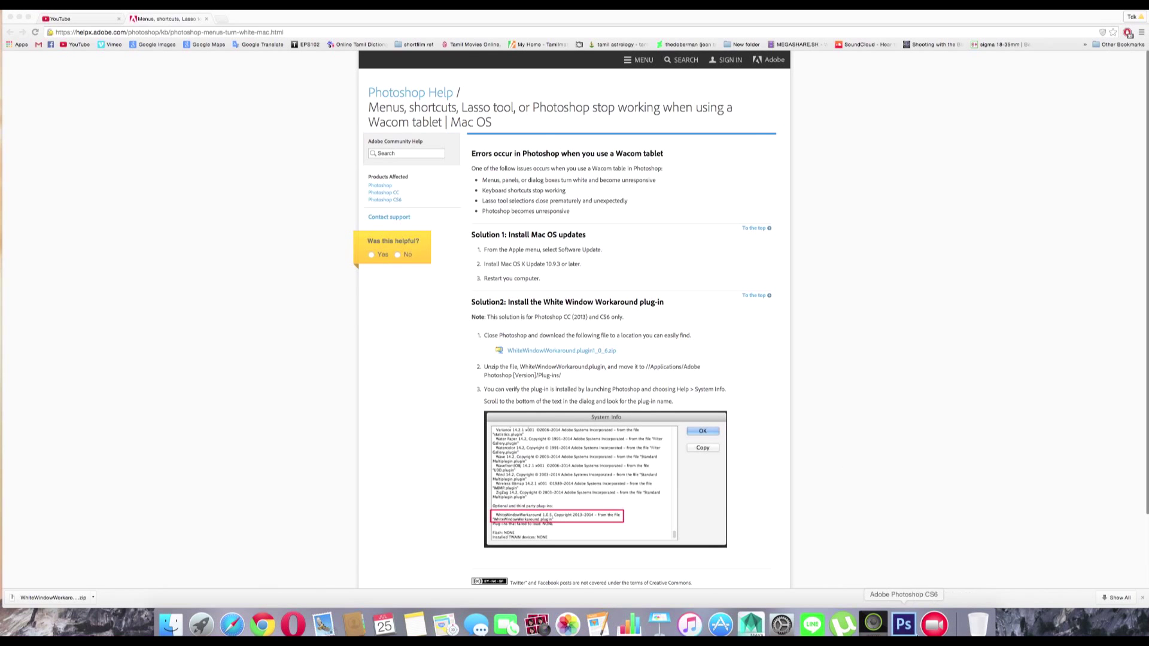
right_click(905, 626)
click(910, 590)
Step: Relaunch Adobe Photoshop CS6 from Launchpad and open the File menu
click(216, 624)
scroll(806, 502, right, 3)
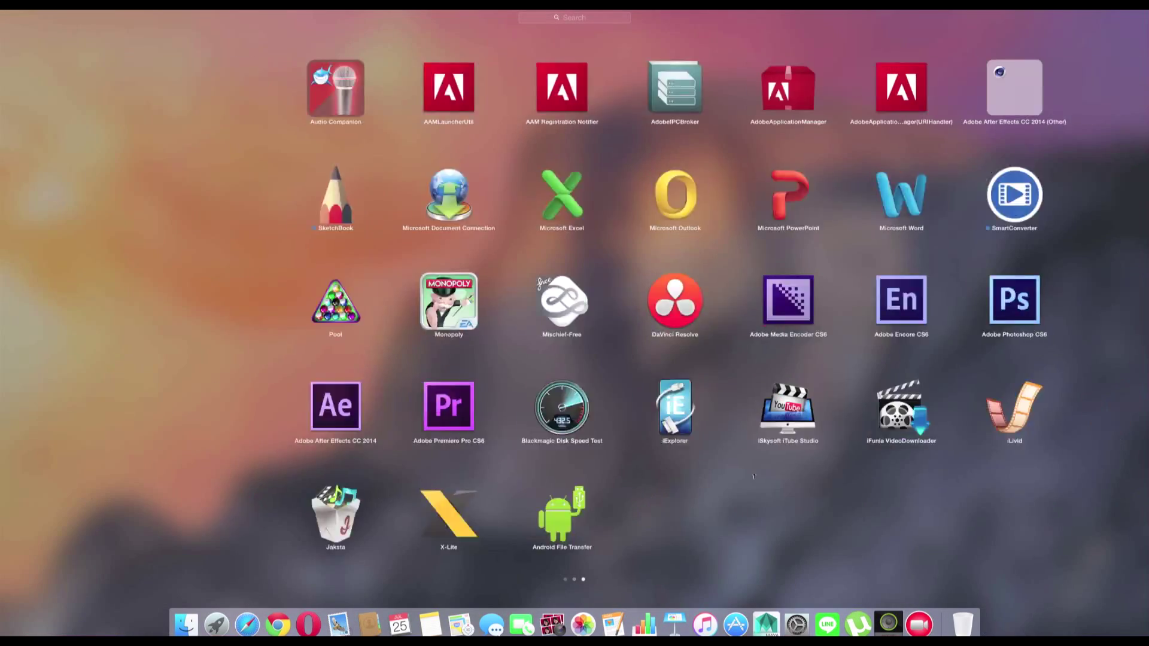
click(912, 302)
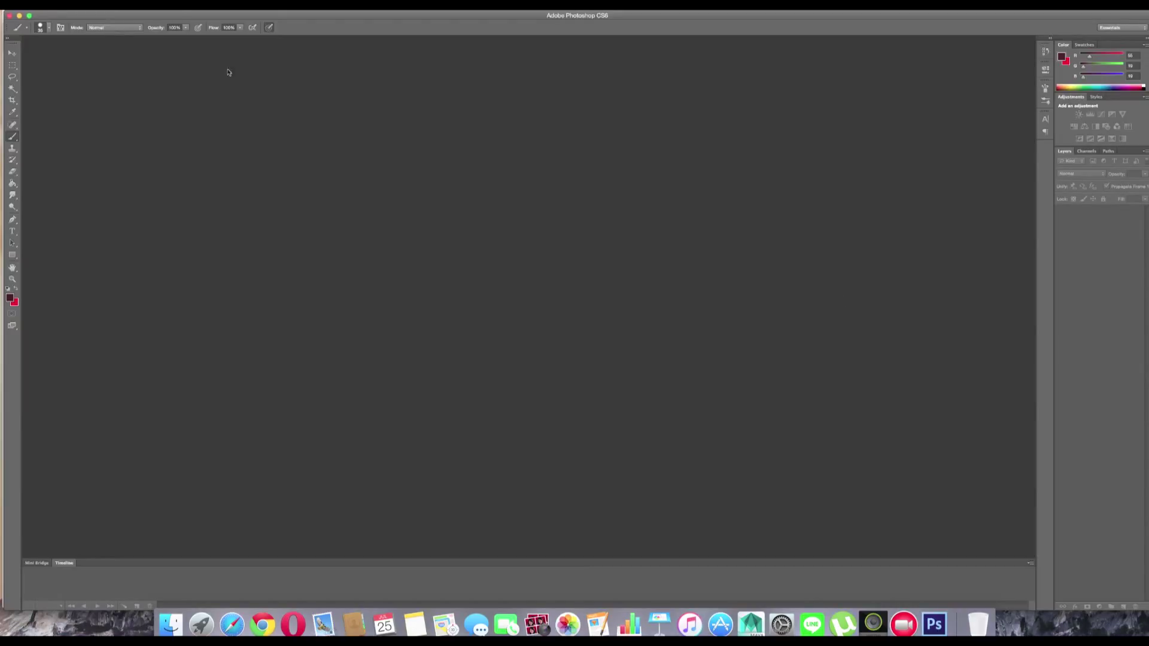
click(75, 7)
Step: Create a new 1024×1024 canvas, paint a thin dark zigzag, and adjust brush size
click(84, 19)
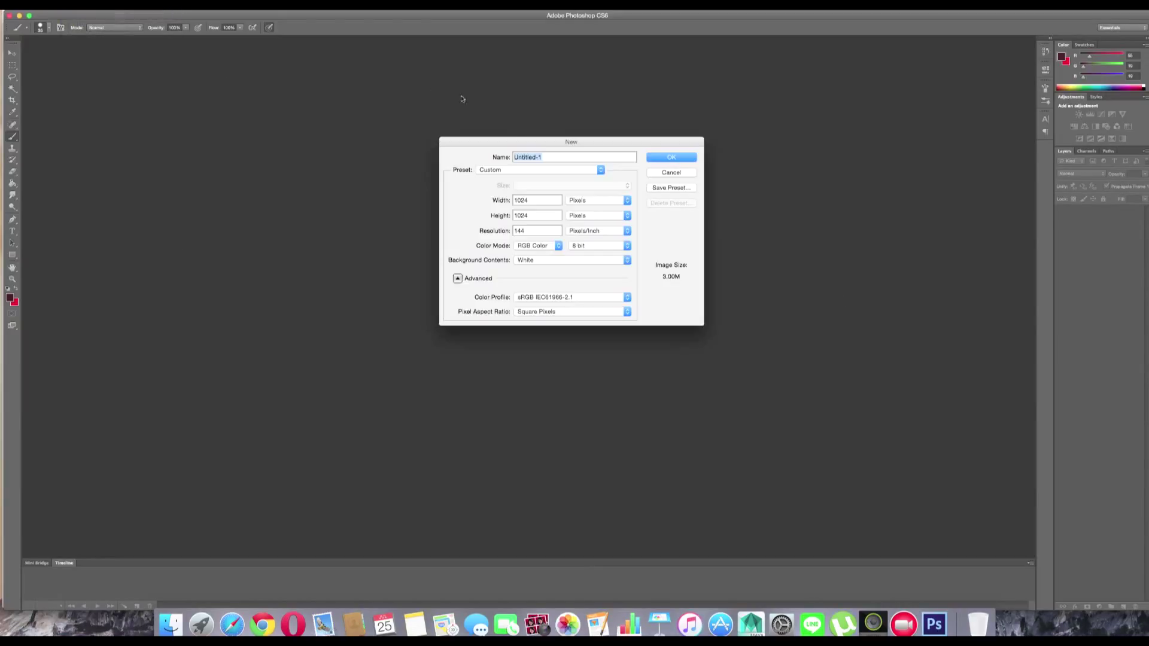
click(688, 158)
drag(609, 137, 607, 325)
key(bracketright)
key(bracketright)
key(bracketright)
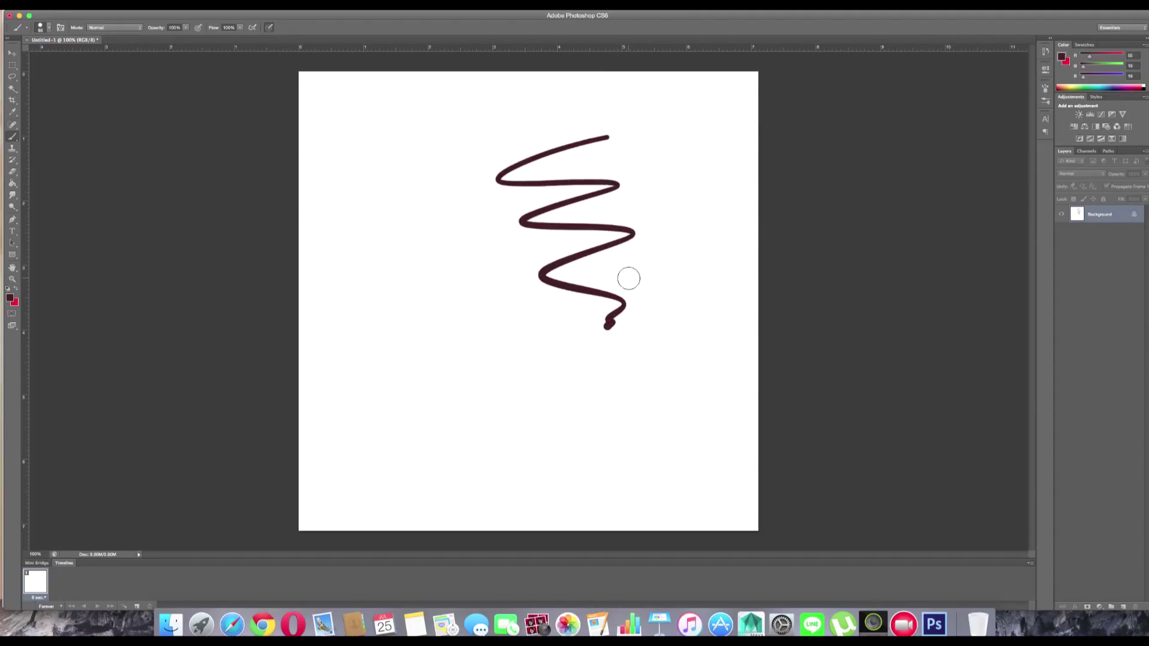
key(bracketleft)
key(bracketleft)
key(bracketleft)
key(bracketleft)
Step: Erase broadly over the zigzag to reveal red swaths, adding a red zigzag at top
key(i)
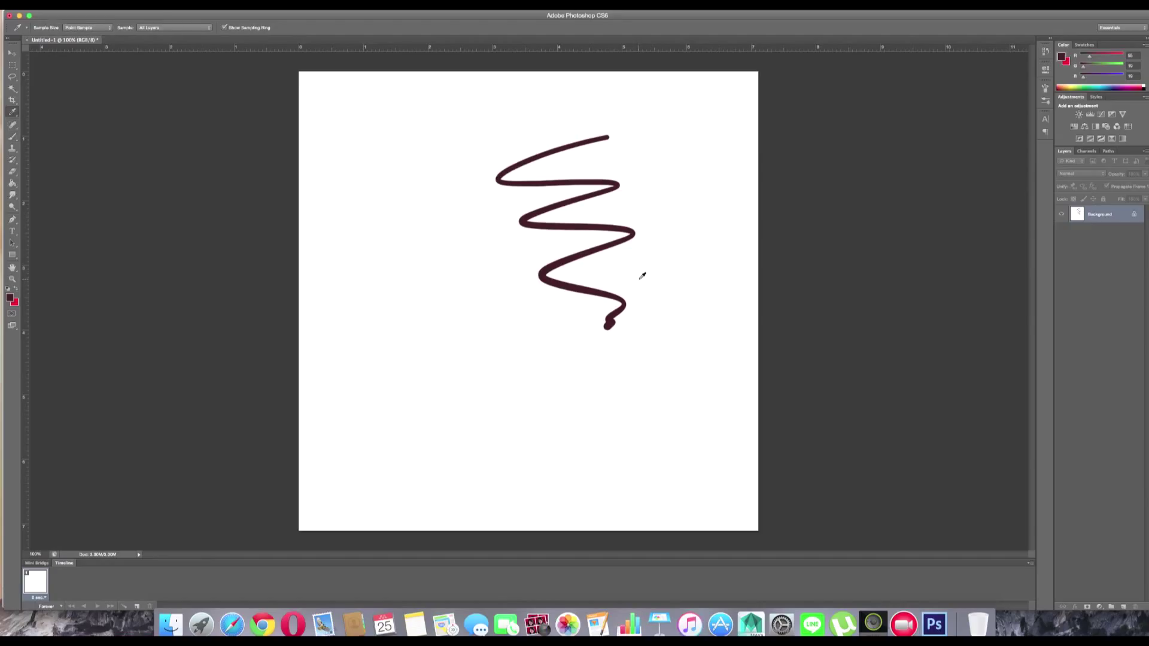
key(e)
mouse_move(659, 309)
mouse_down()
mouse_move(551, 312)
mouse_move(545, 254)
mouse_up()
mouse_move(620, 227)
mouse_down()
mouse_move(521, 281)
mouse_move(542, 410)
mouse_up()
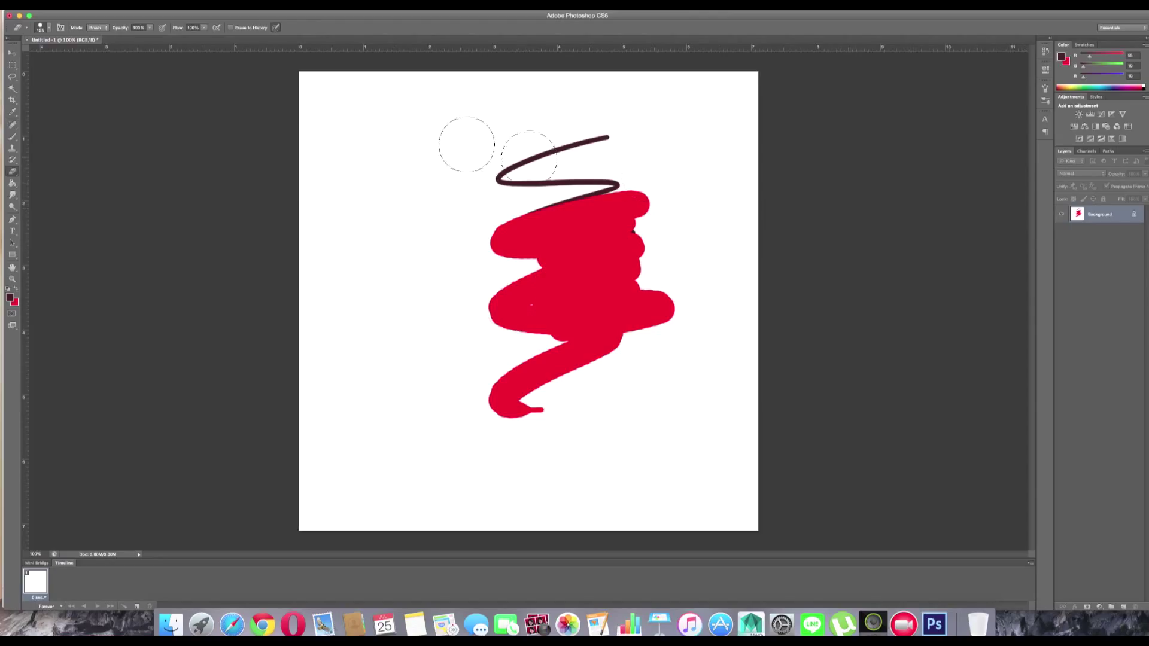
drag(443, 146, 542, 196)
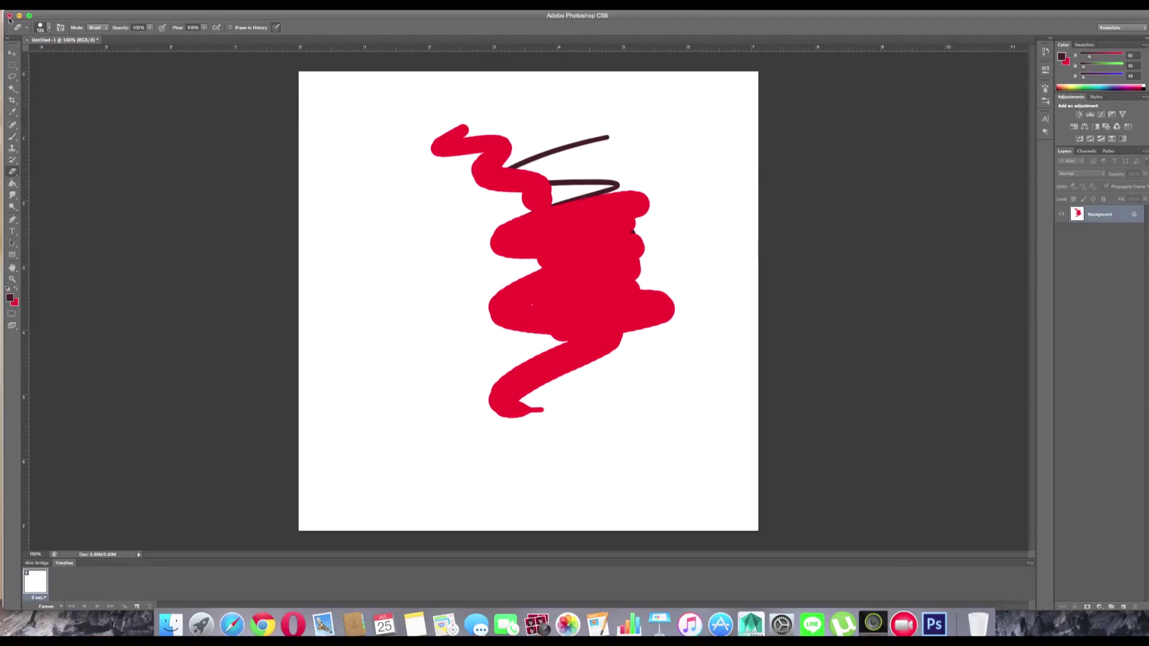
right_click(934, 625)
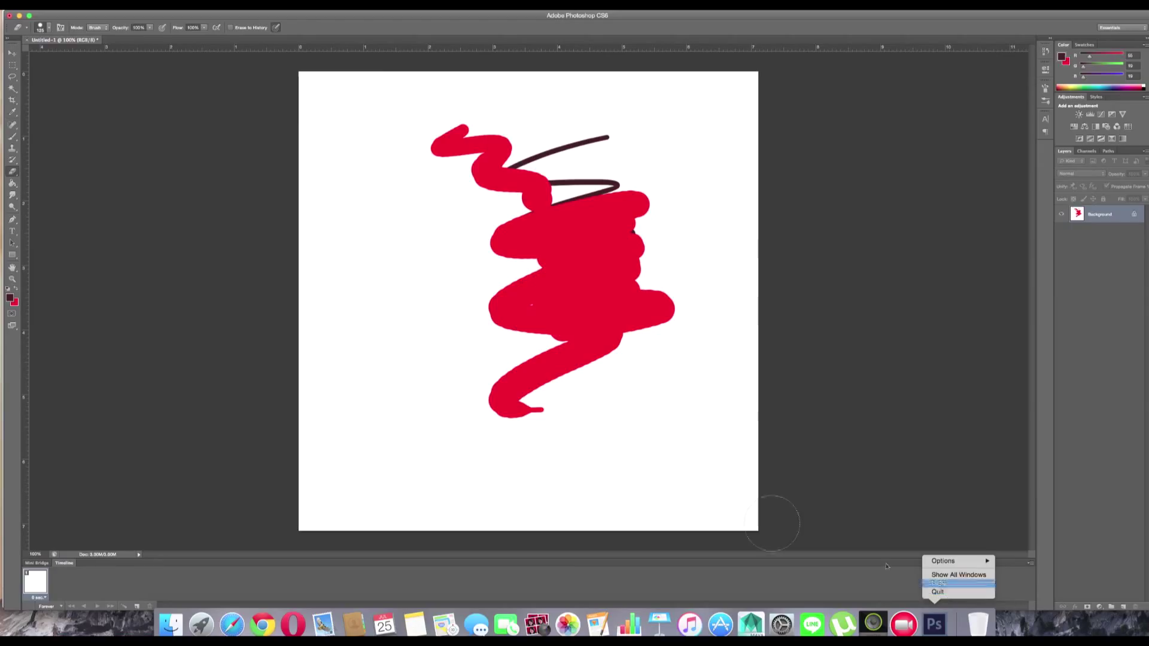
Step: Dismiss the Photoshop Dock menu without quitting and close the test document
click(272, 353)
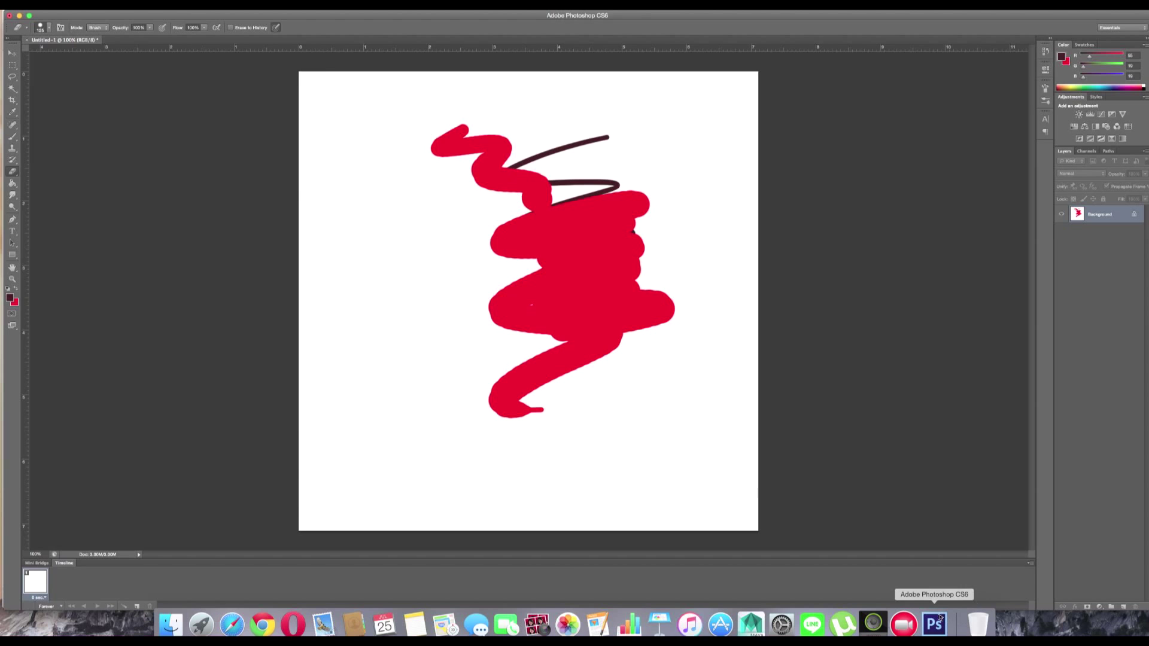
click(9, 15)
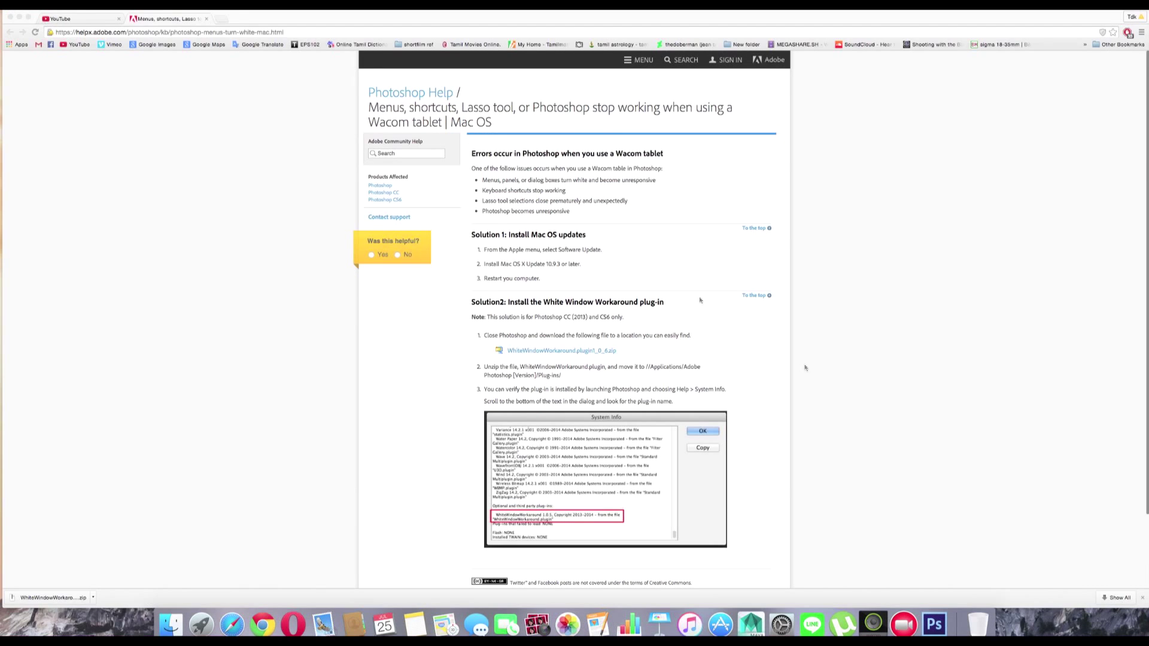